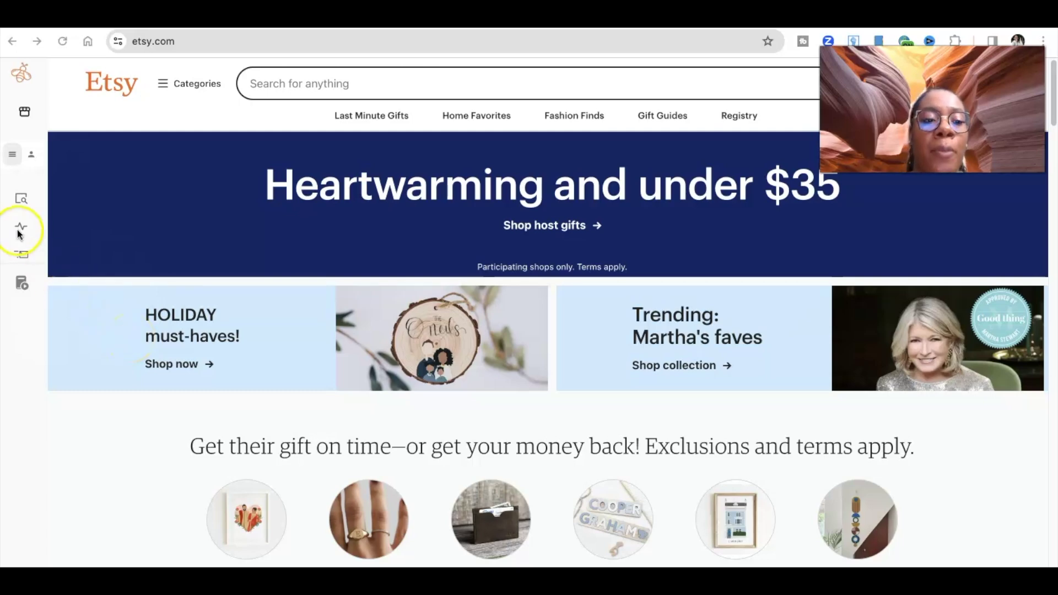
Step: Open the EverBee Email tool and go to its campaigns overview
click(20, 257)
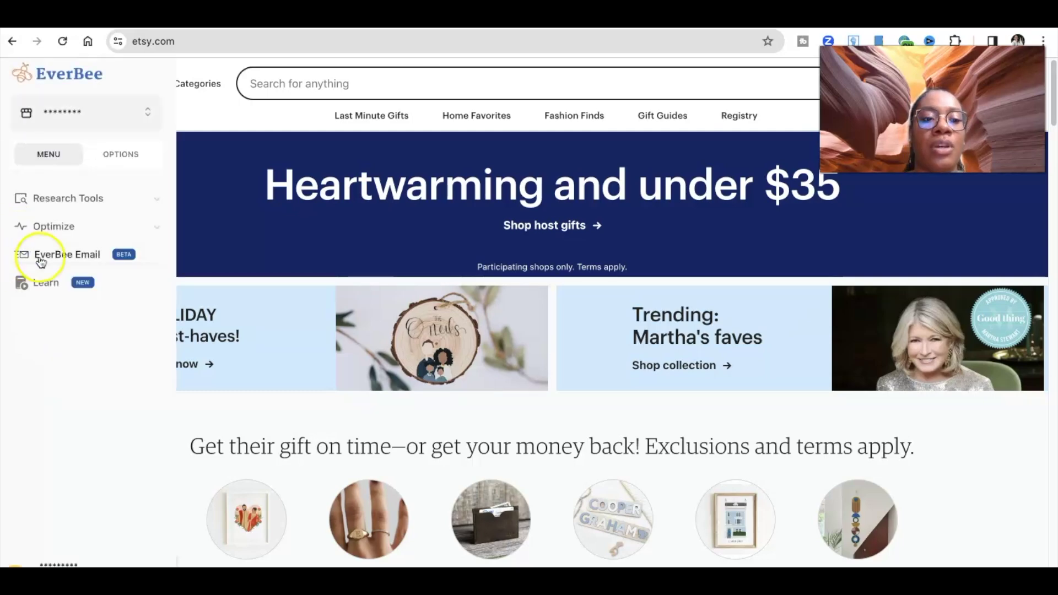
click(45, 258)
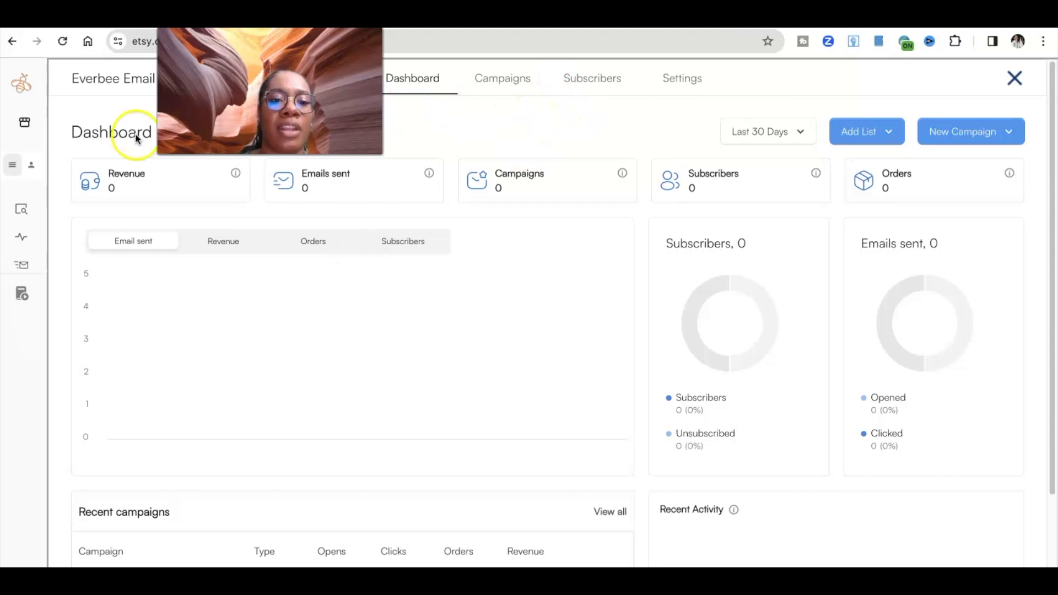
click(497, 80)
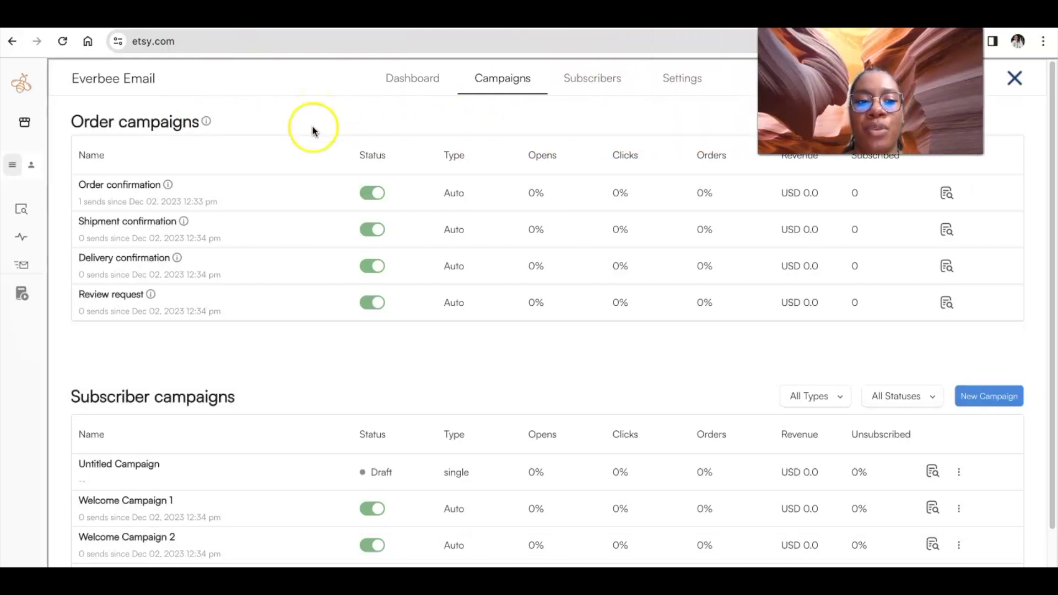
Step: Switch the Order confirmation campaign off and back on
click(374, 198)
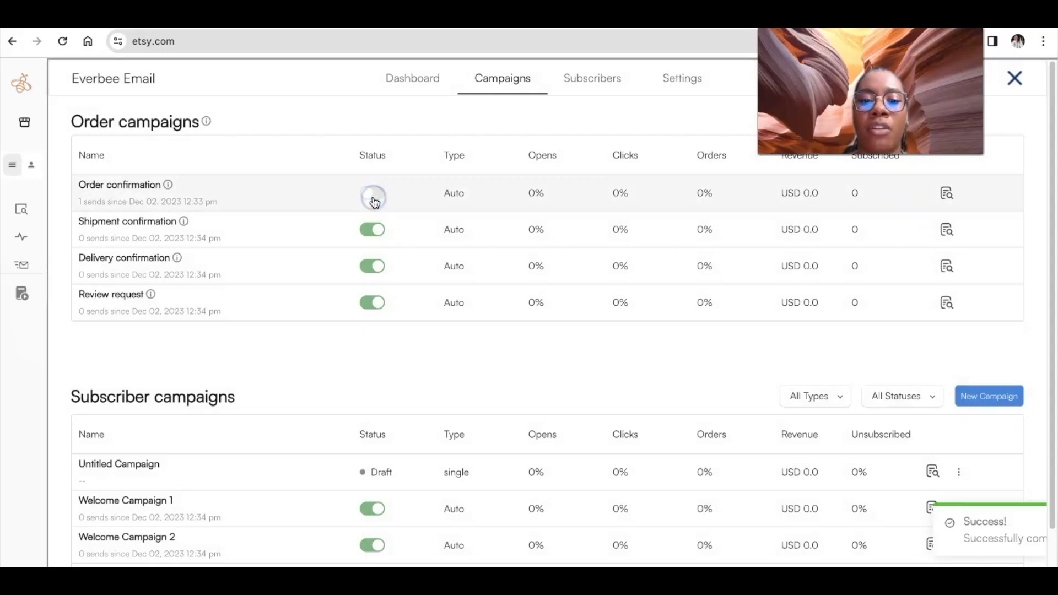
click(374, 198)
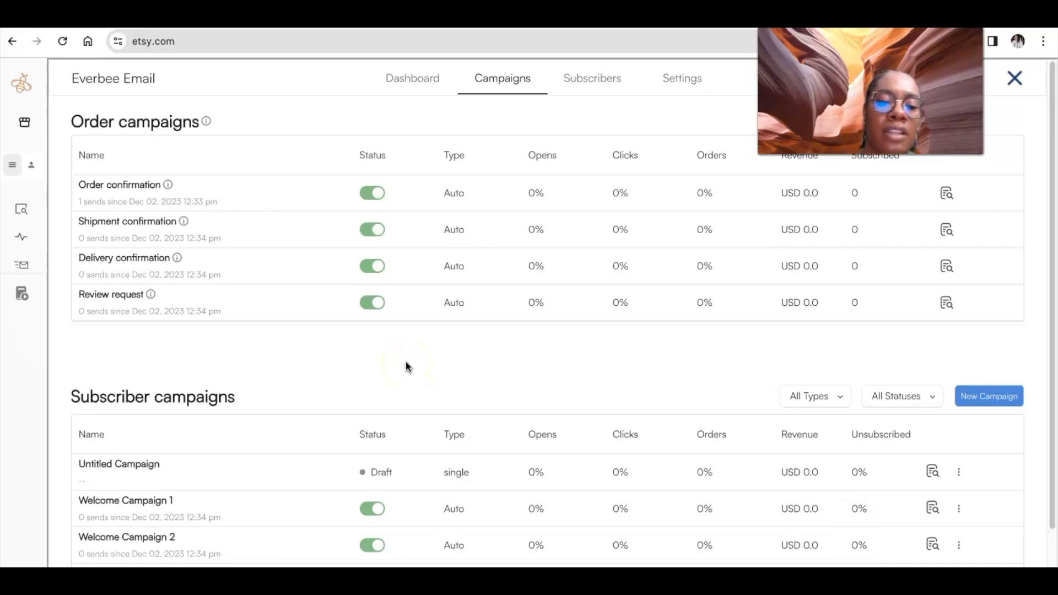
Step: Review the subscriber campaigns and open the Untitled Campaign draft for editing
scroll(408, 367, down, 2)
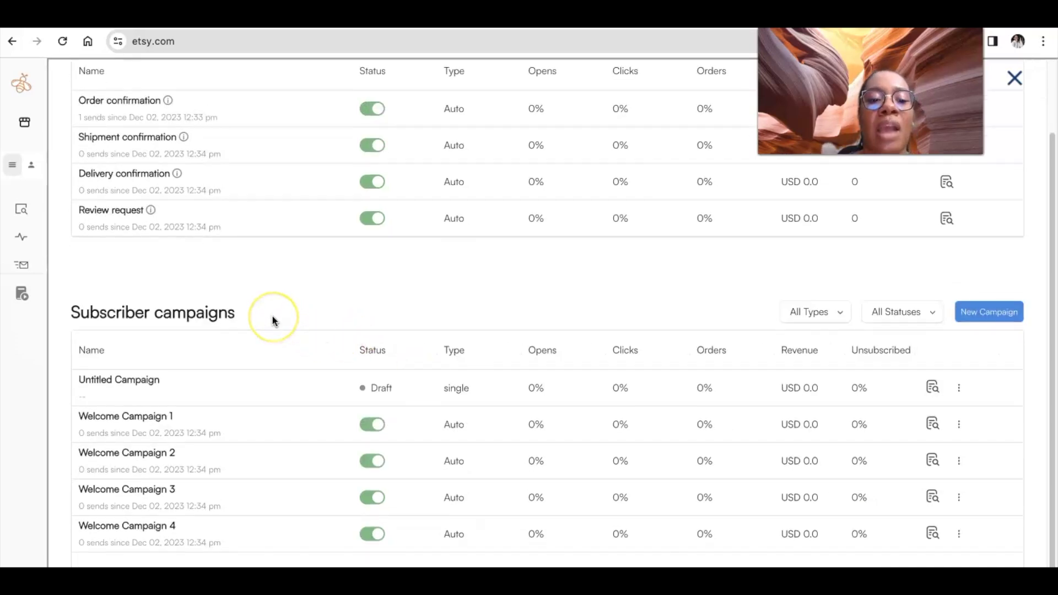
scroll(273, 321, down, 1)
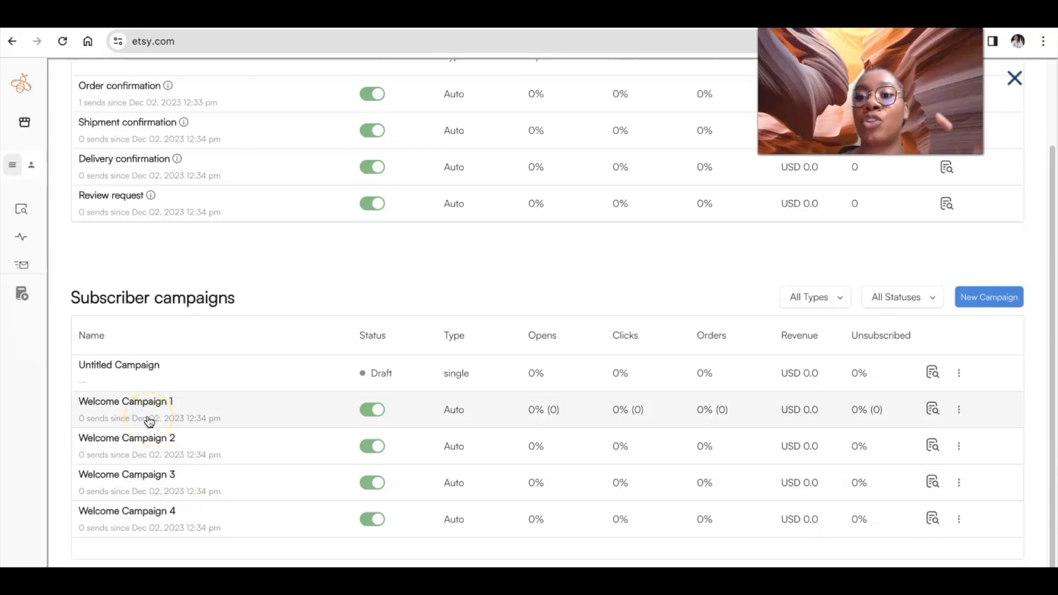
click(270, 287)
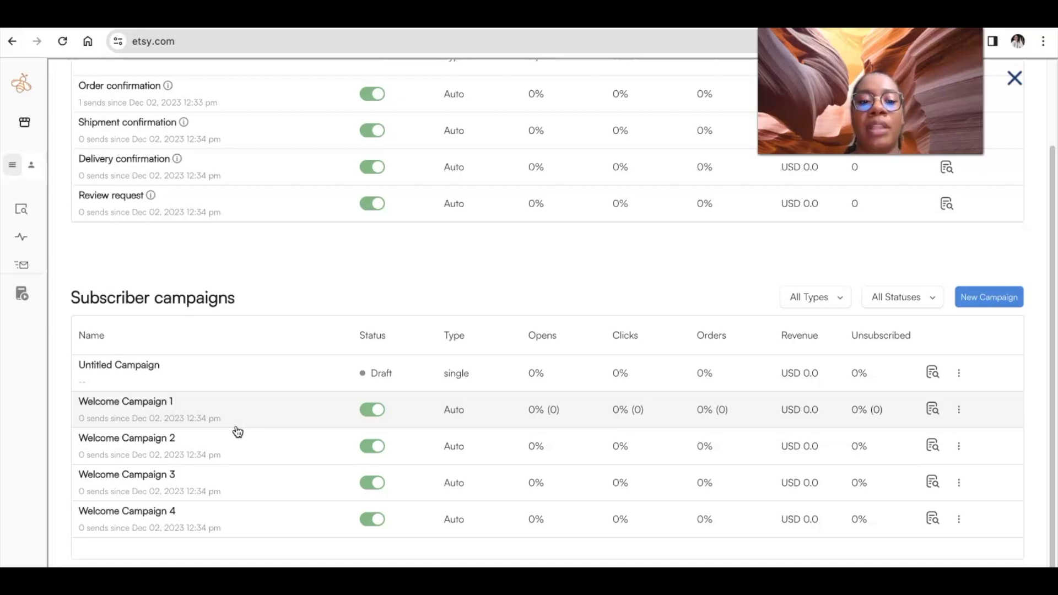
click(260, 313)
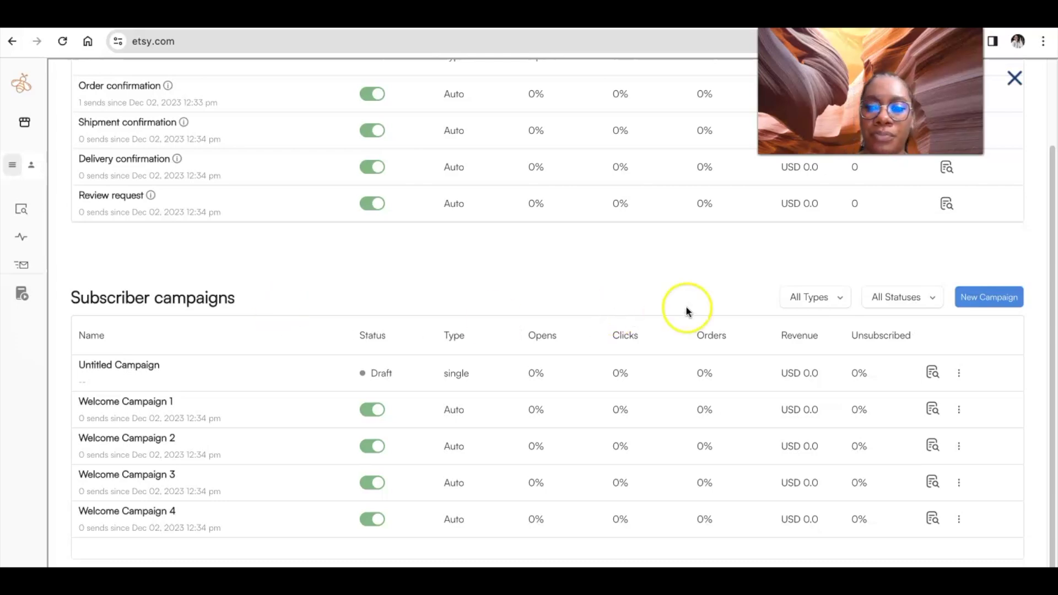
click(146, 366)
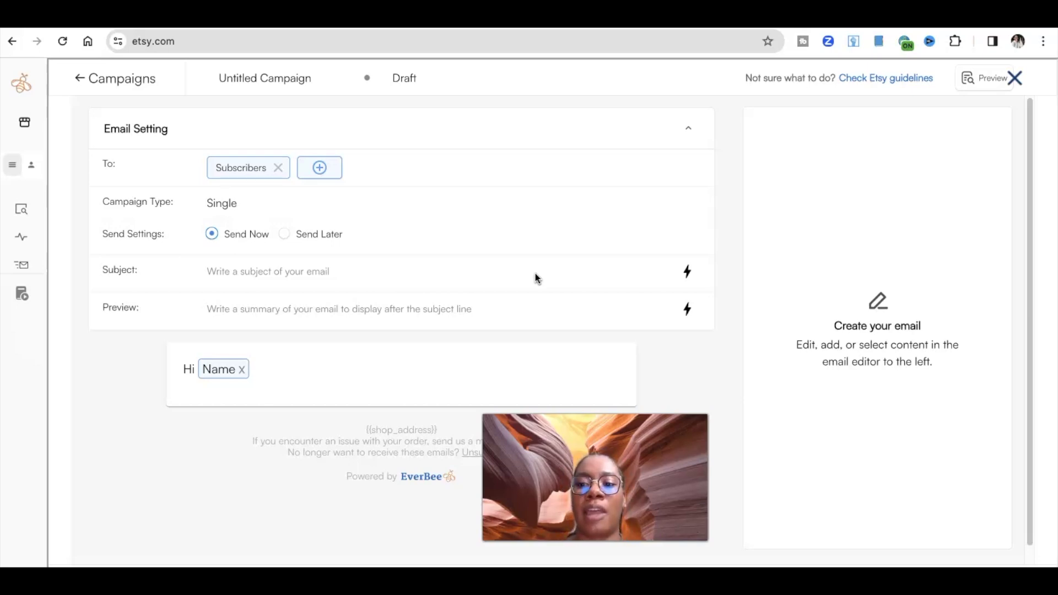
Step: Try a button section below the greeting text in the email body and delete it
click(377, 373)
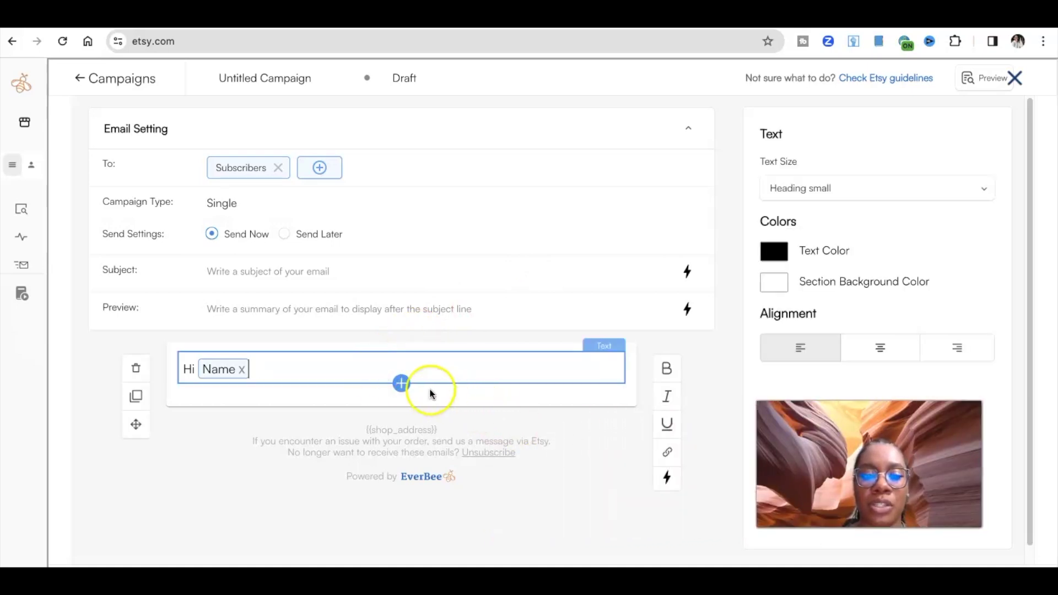
click(403, 384)
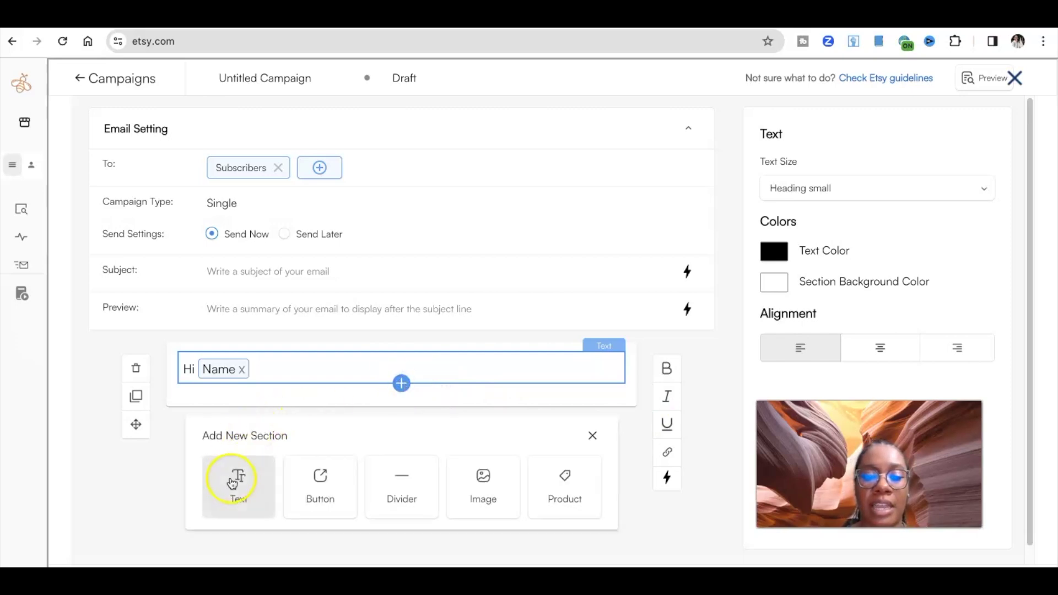
click(314, 490)
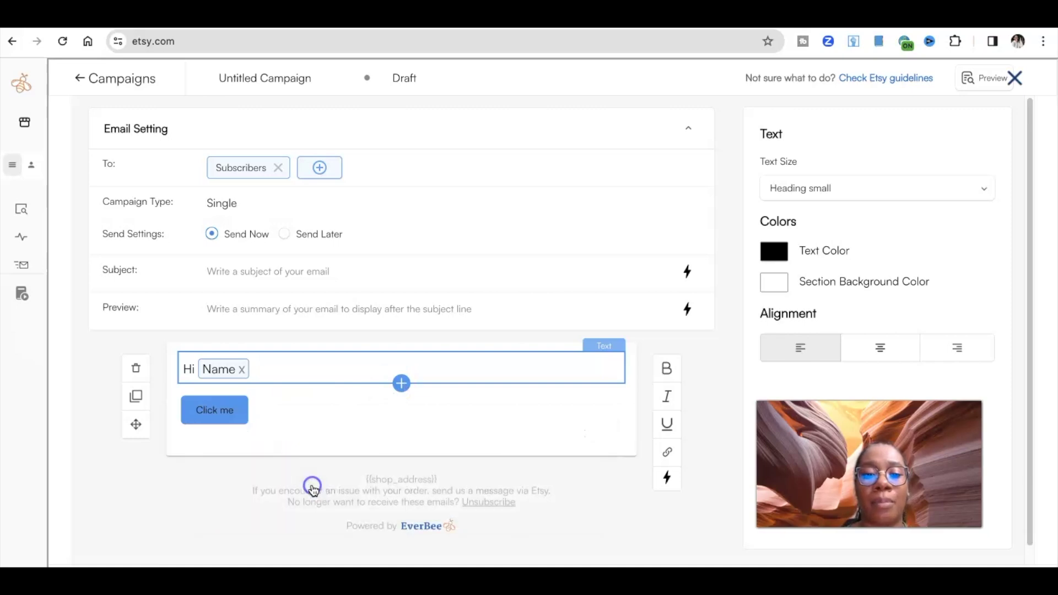
click(234, 418)
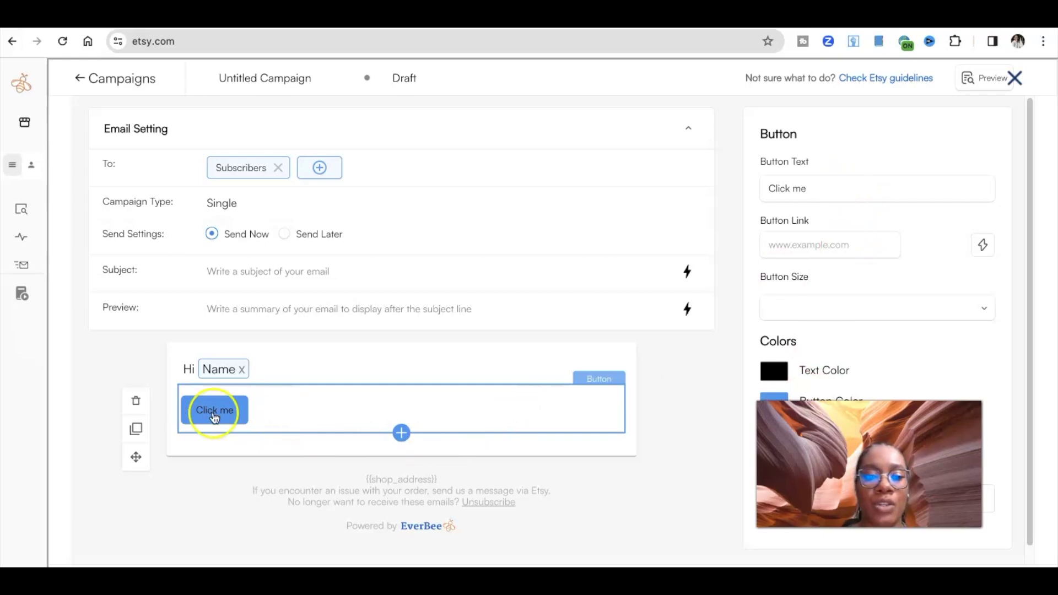
click(136, 401)
Step: Add a product section below the greeting text and select it to show its settings
click(365, 379)
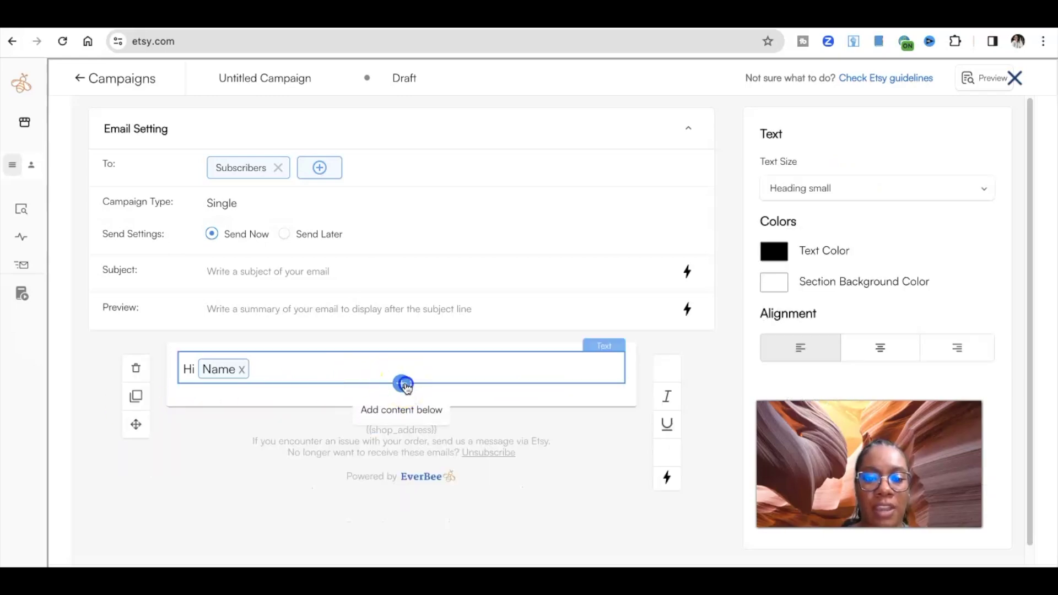
click(402, 383)
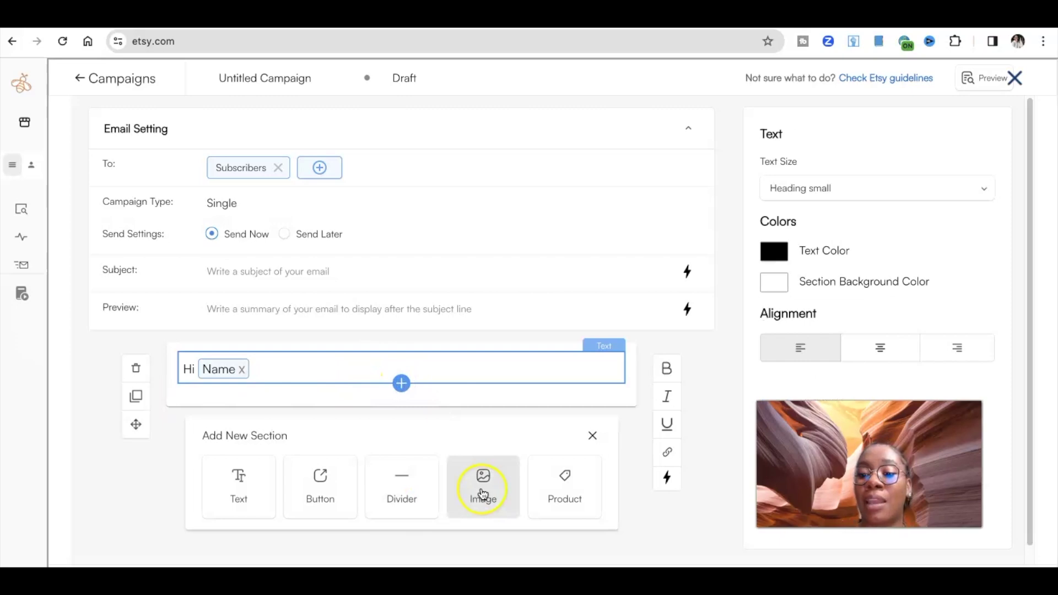
click(570, 499)
scroll(573, 504, down, 2)
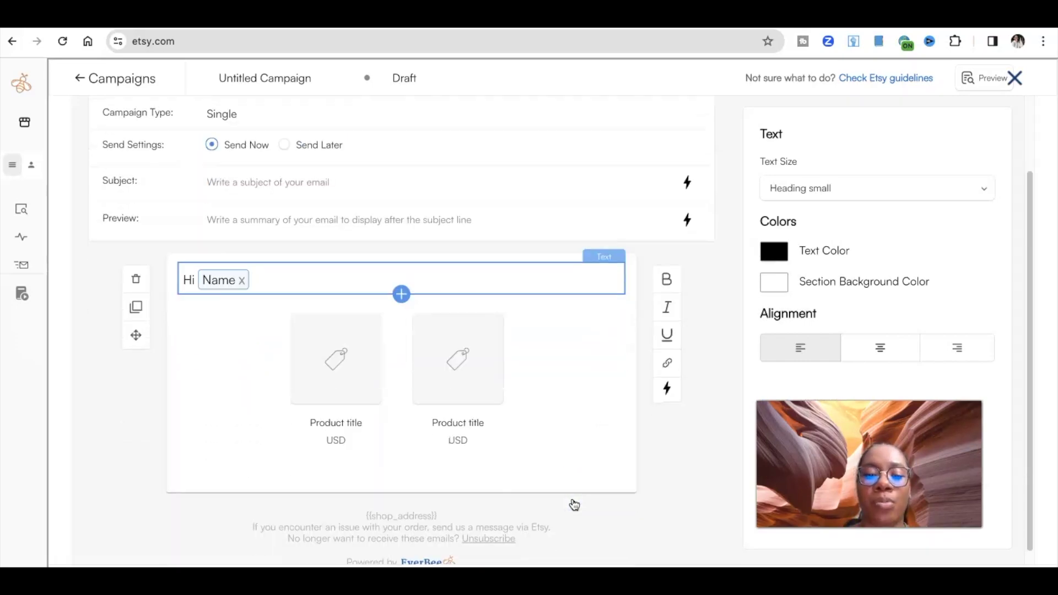
click(567, 425)
scroll(569, 427, up, 1)
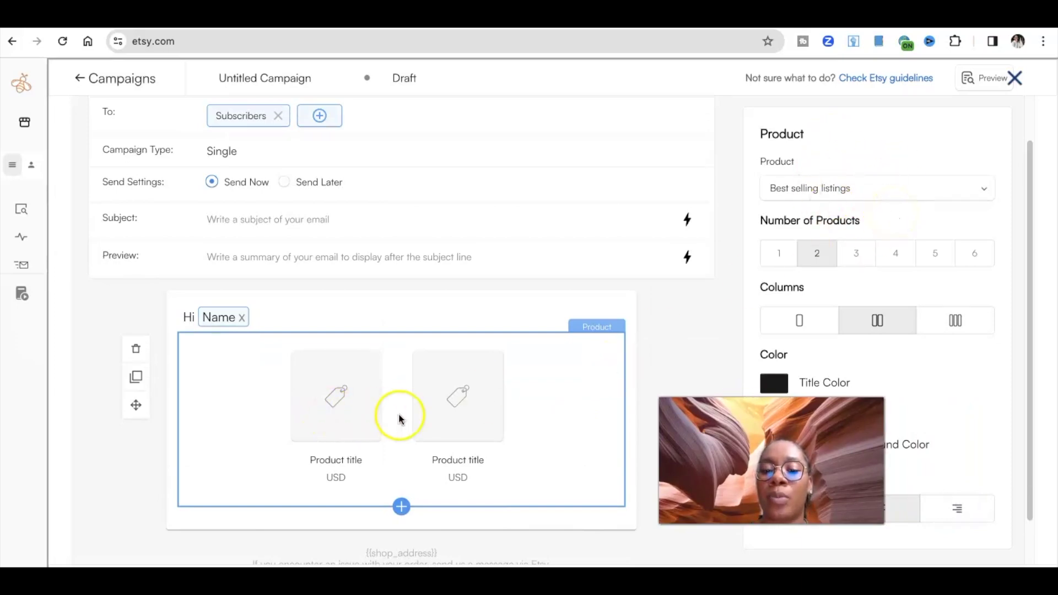
Step: Set the product section to show Newest listings after trying Featured listings
click(876, 192)
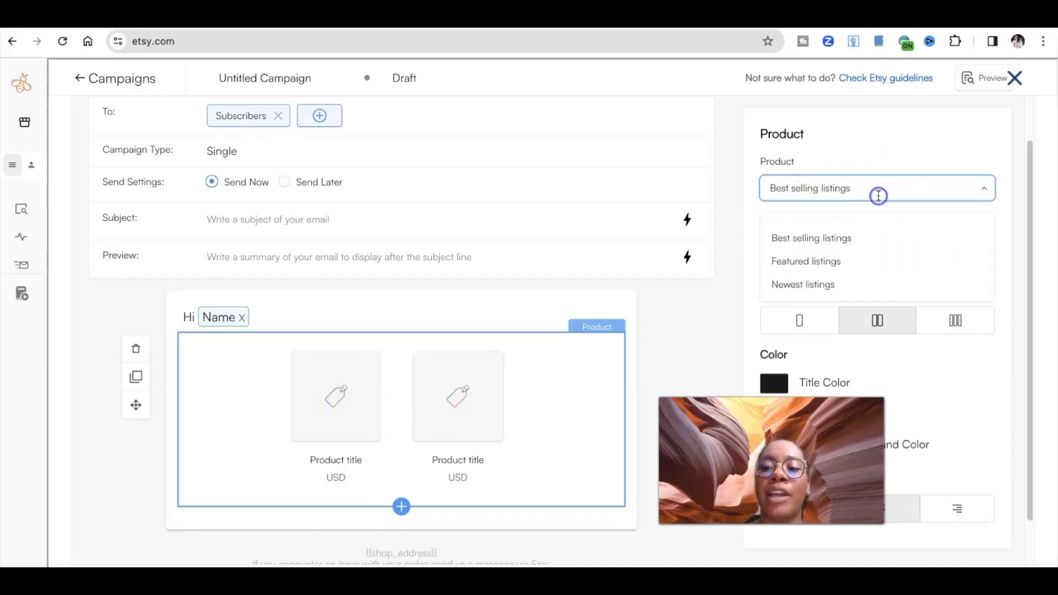
click(835, 266)
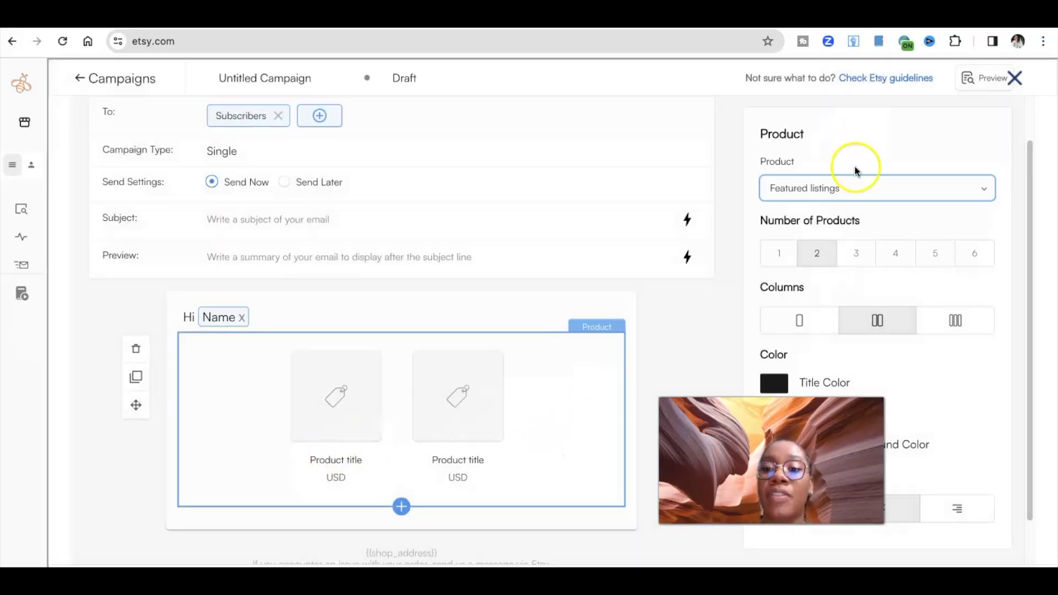
click(851, 188)
click(832, 284)
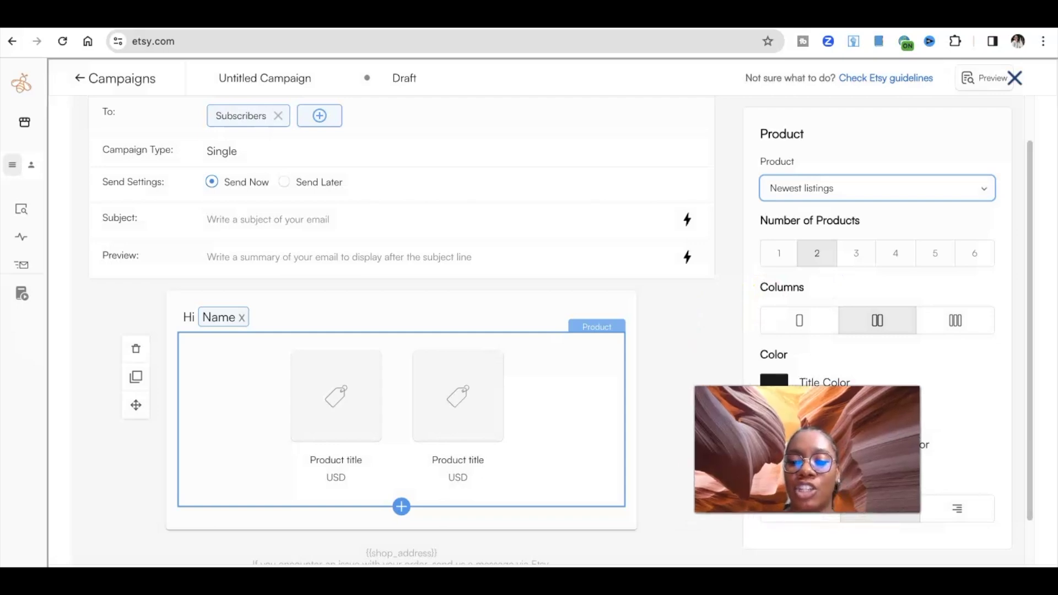
click(715, 409)
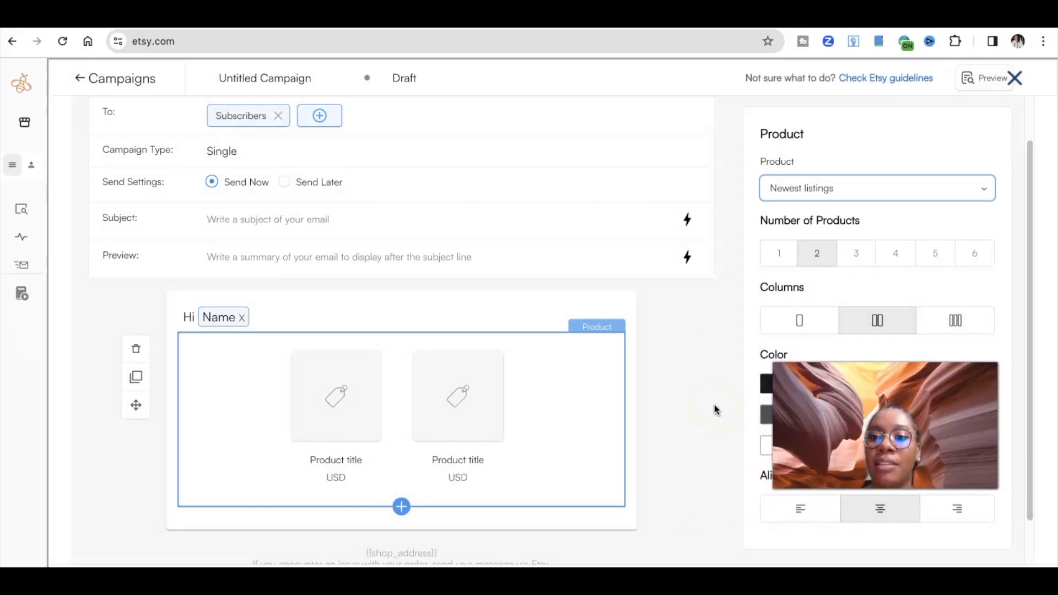
click(845, 188)
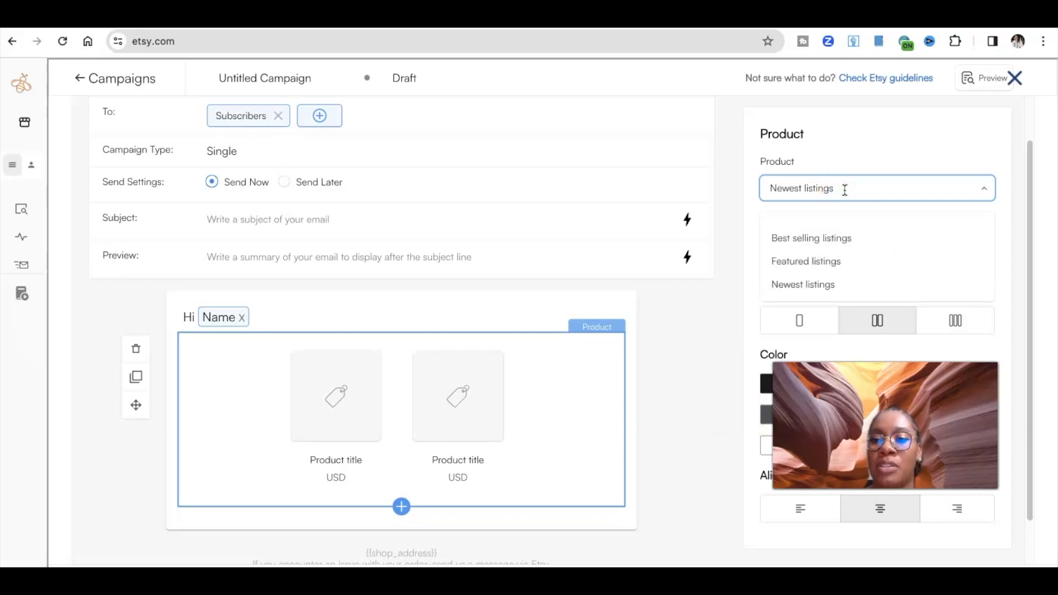
click(851, 224)
click(850, 139)
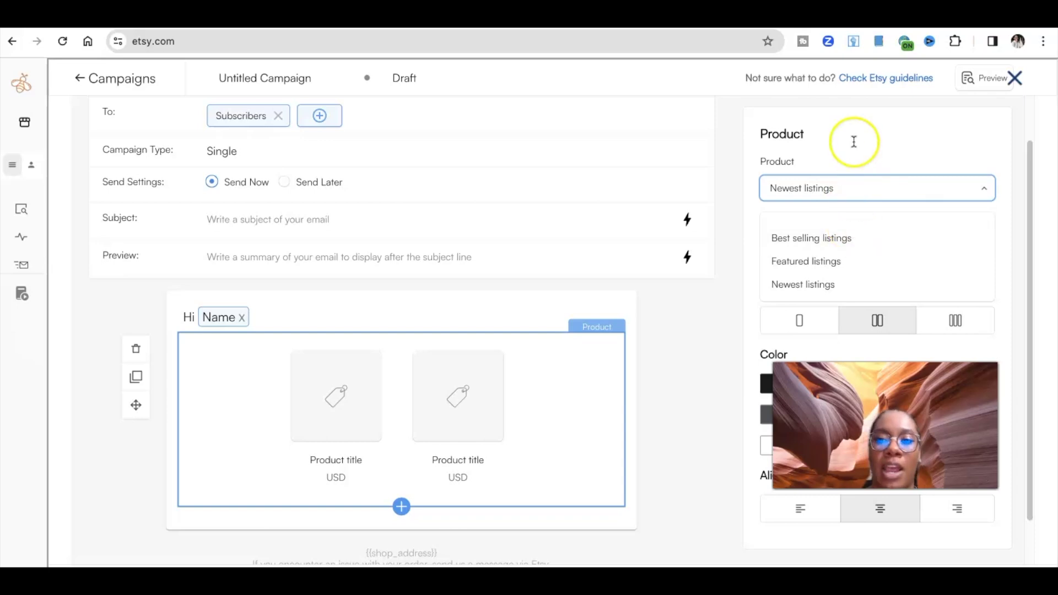
click(859, 331)
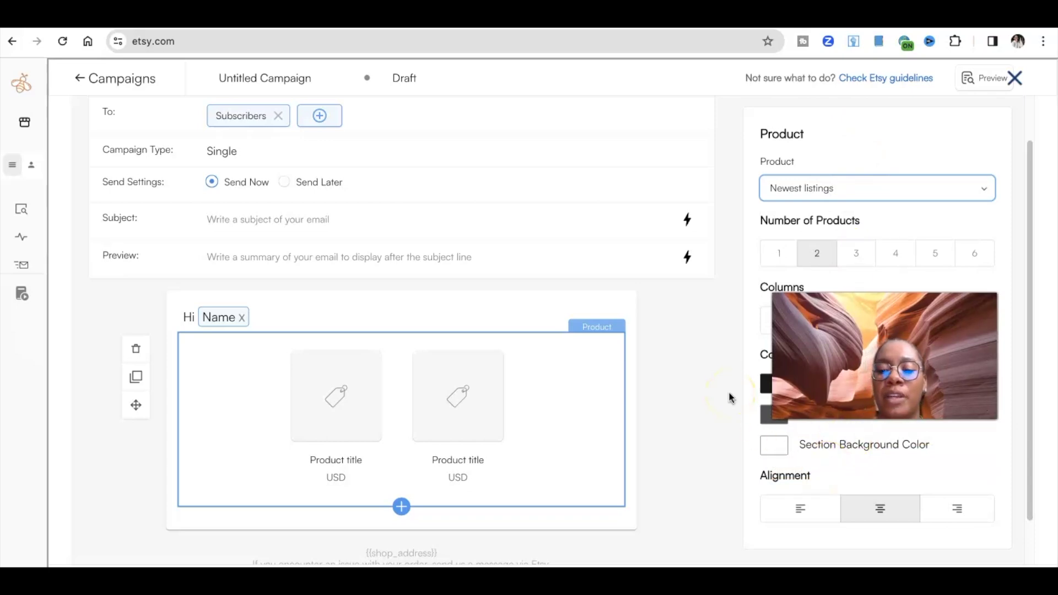
Step: Leave the campaign editor and open the subscribers overview
scroll(606, 341, up, 1)
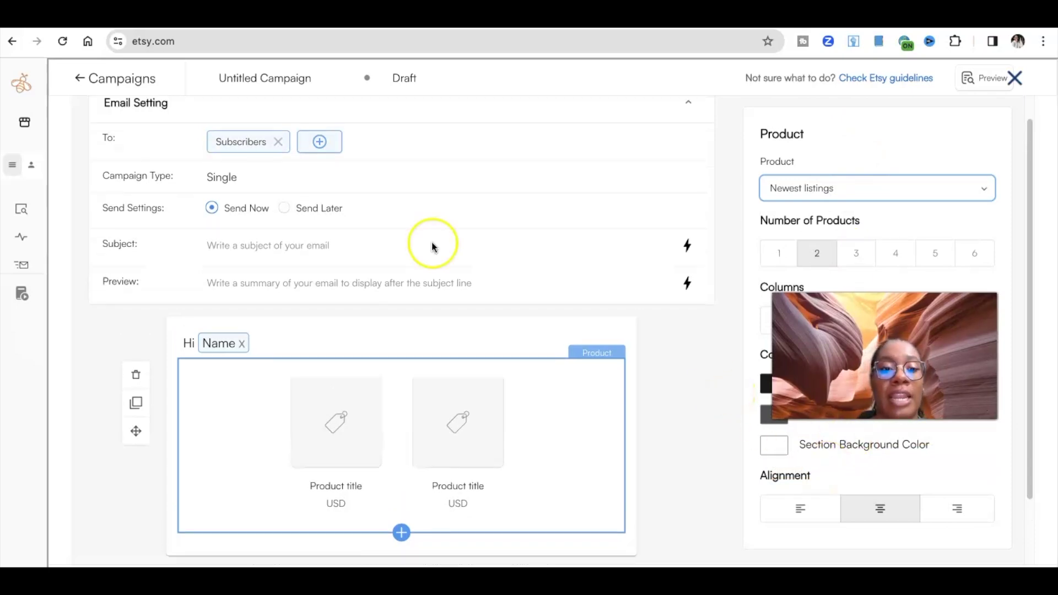
click(82, 78)
click(546, 238)
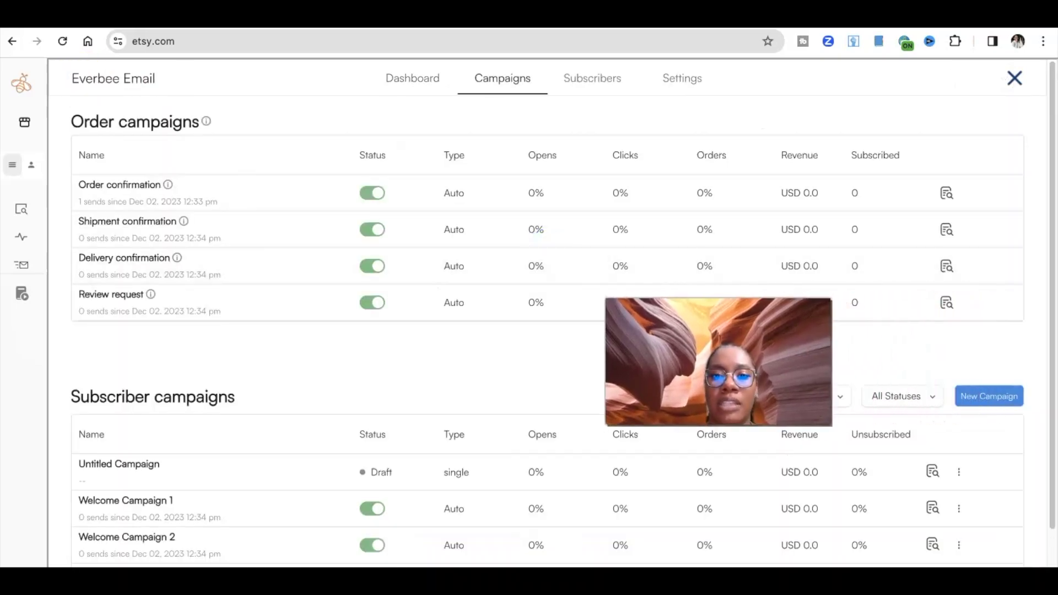
click(584, 82)
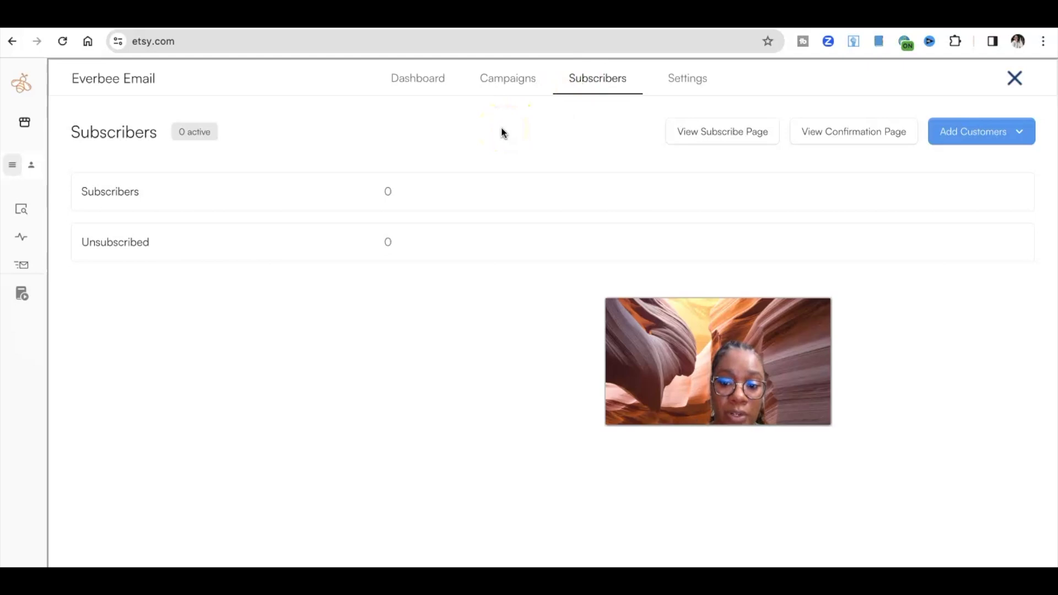
drag(633, 283, 691, 279)
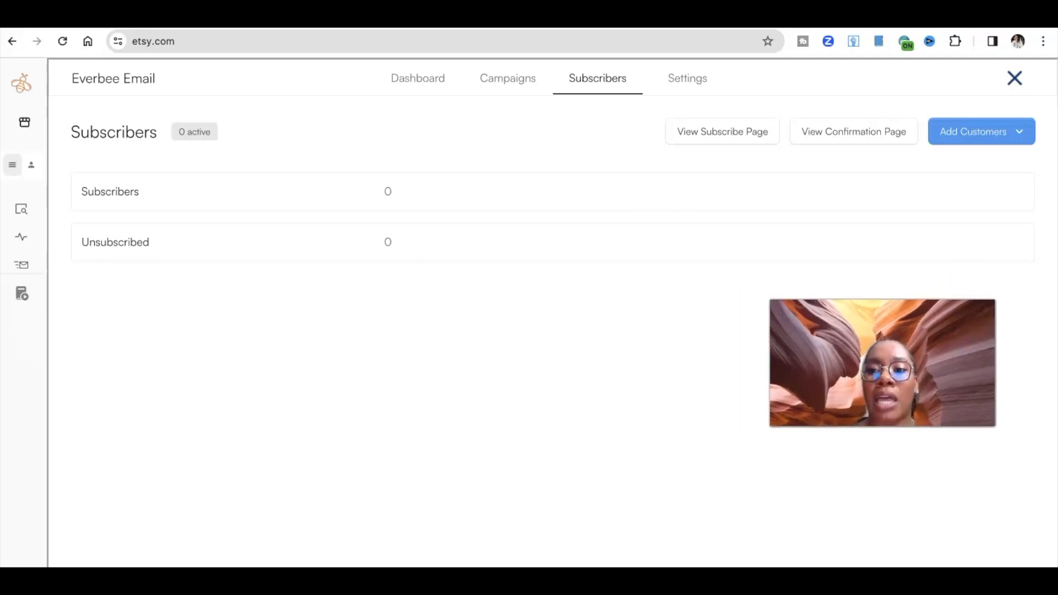
Step: View the page for adding a new subscriber list and return to the subscribers overview
click(972, 145)
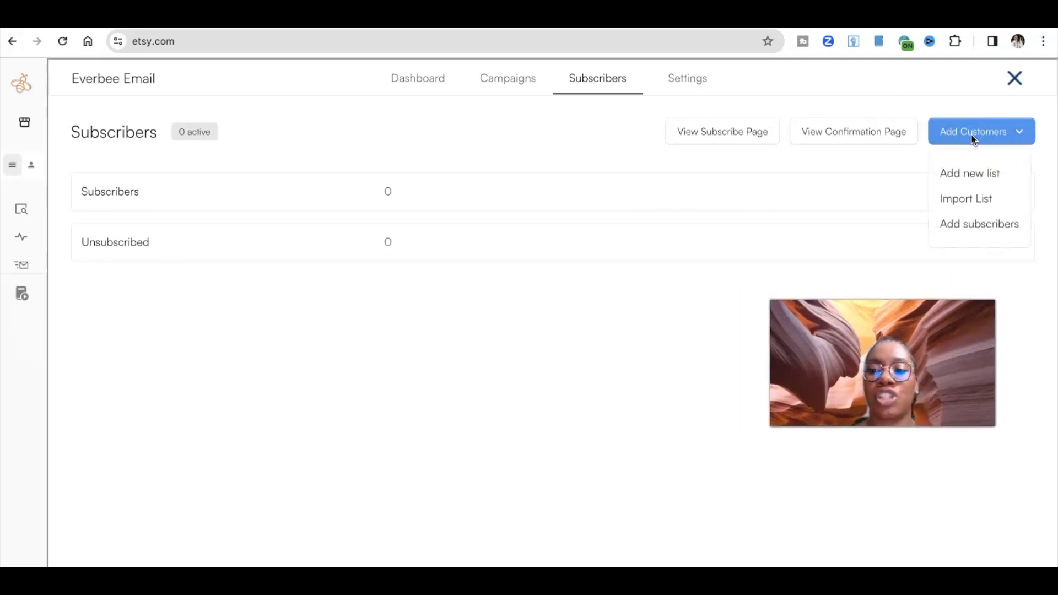
click(976, 171)
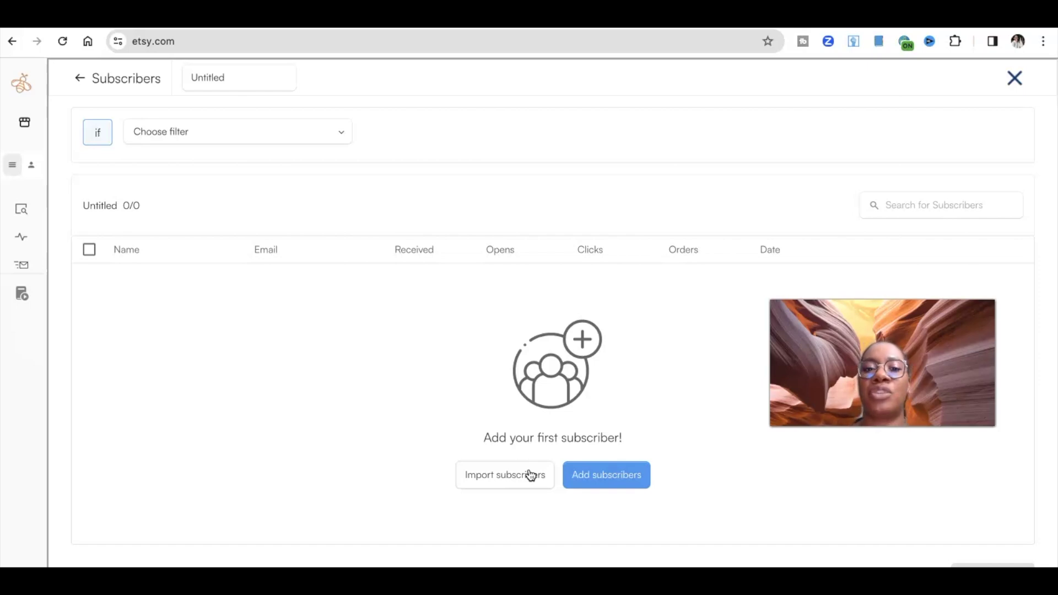
click(80, 79)
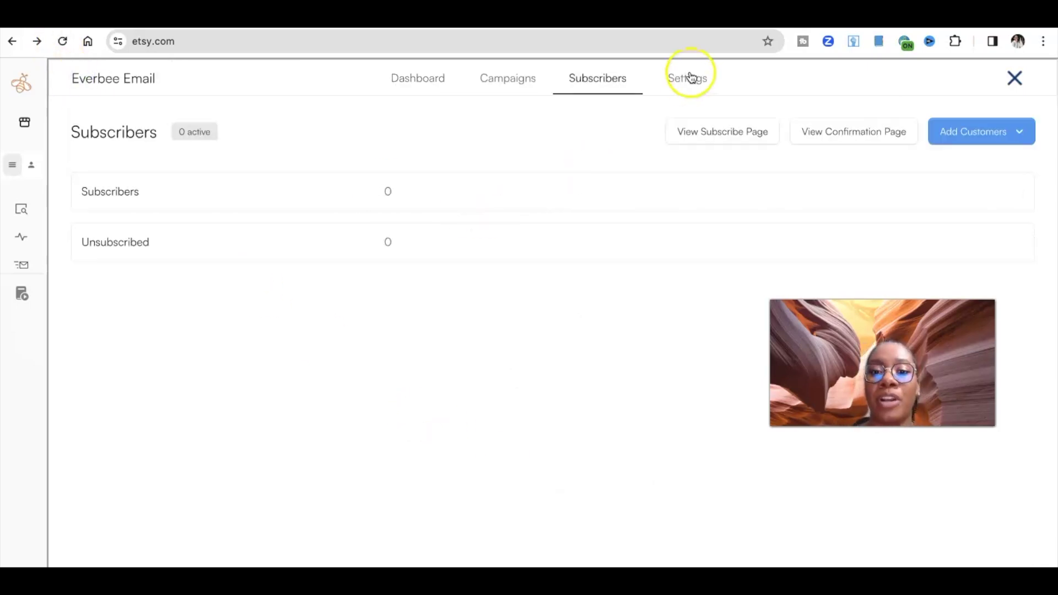
Step: Return to the email dashboard and examine its charts, recent campaigns and recent activity
click(402, 88)
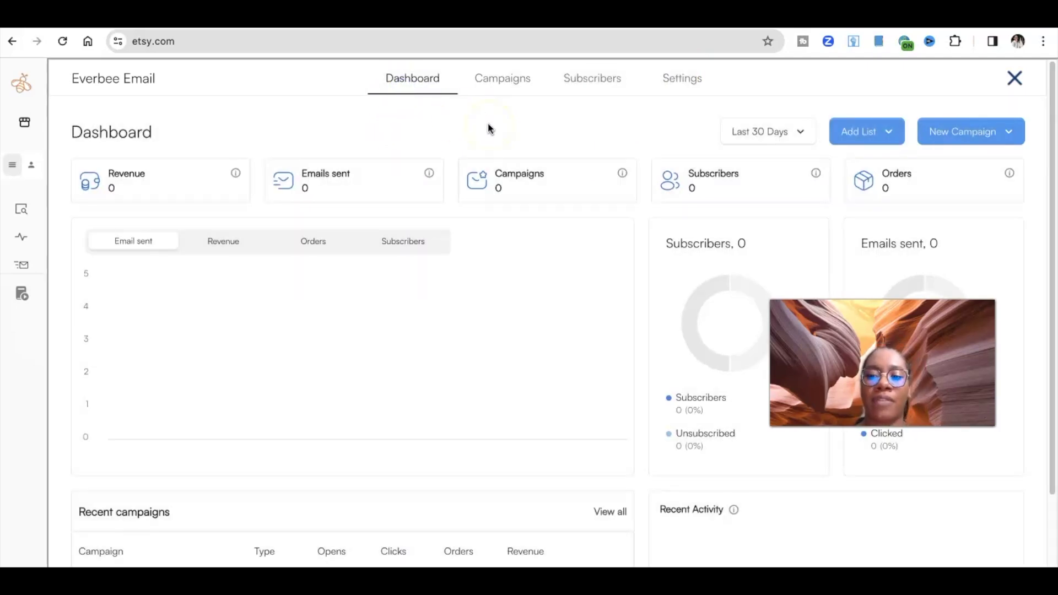
drag(837, 327, 838, 89)
click(231, 123)
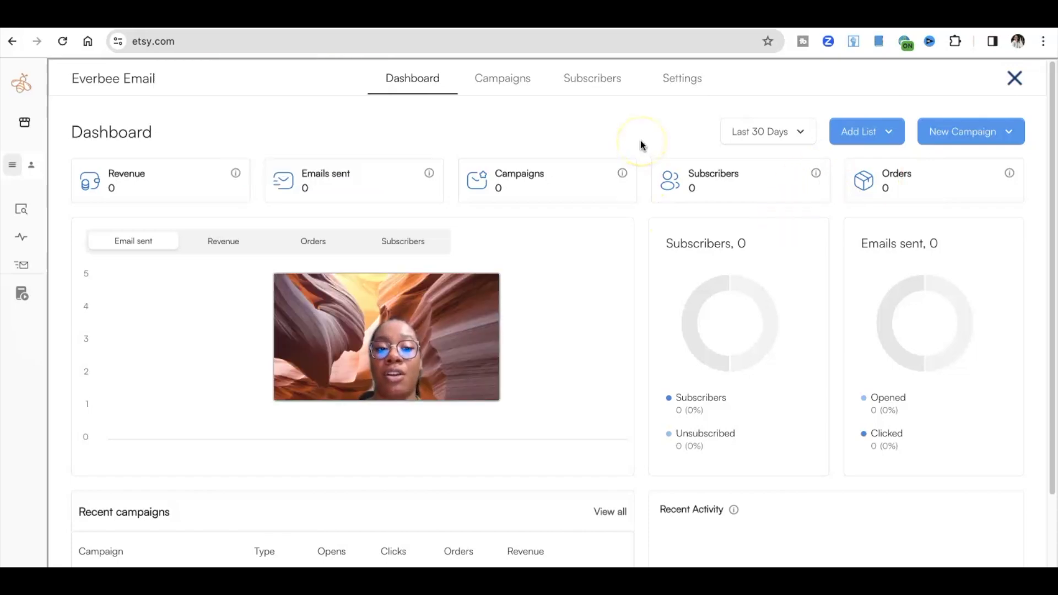
scroll(641, 146, down, 3)
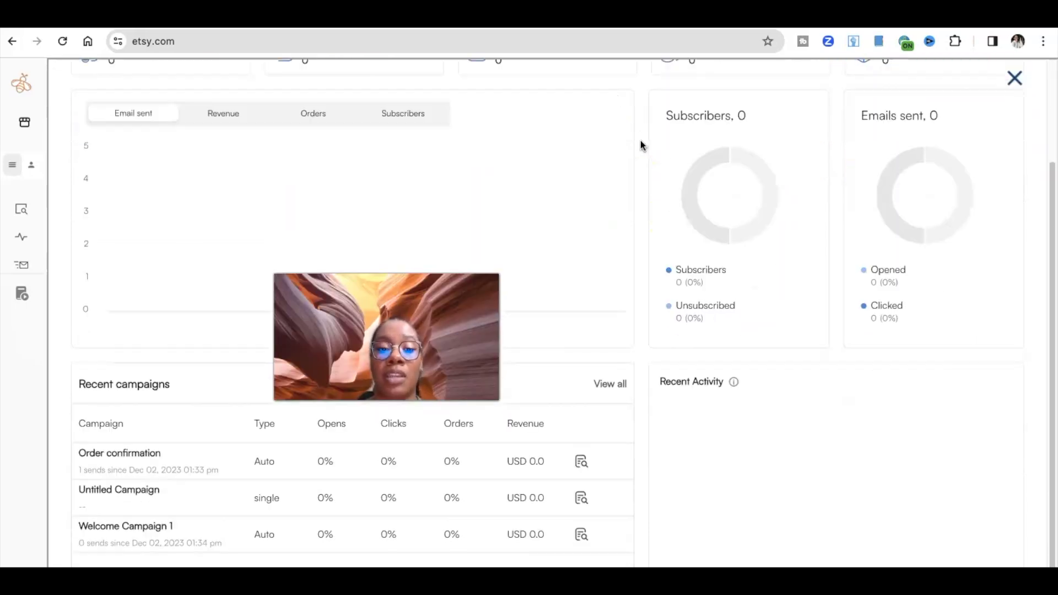
Step: View the dashboard's options for adding lists and subscribers, and open the subscribers overview
scroll(641, 146, up, 3)
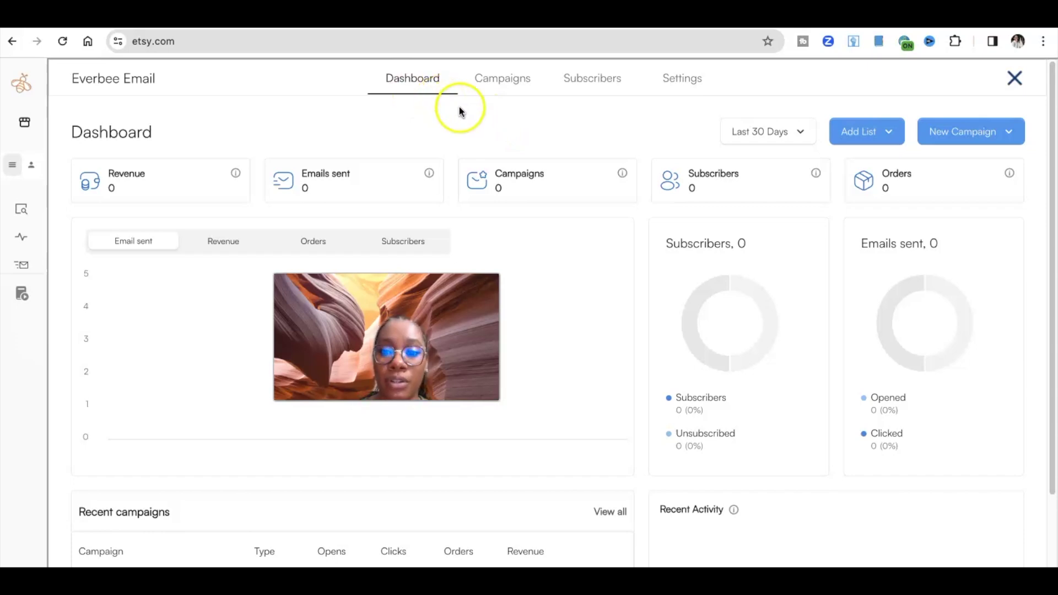
click(881, 132)
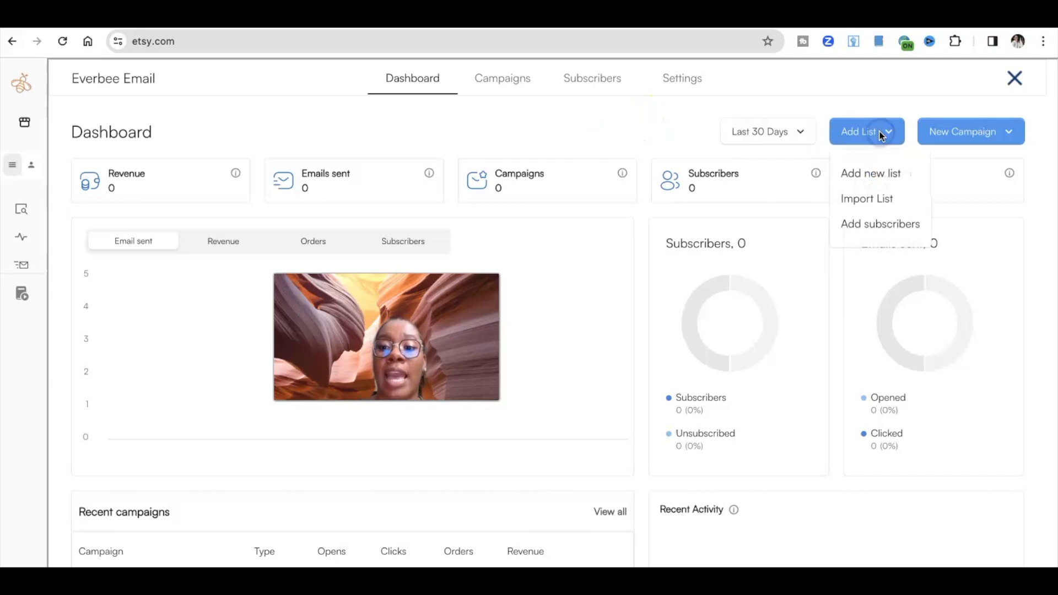
click(626, 133)
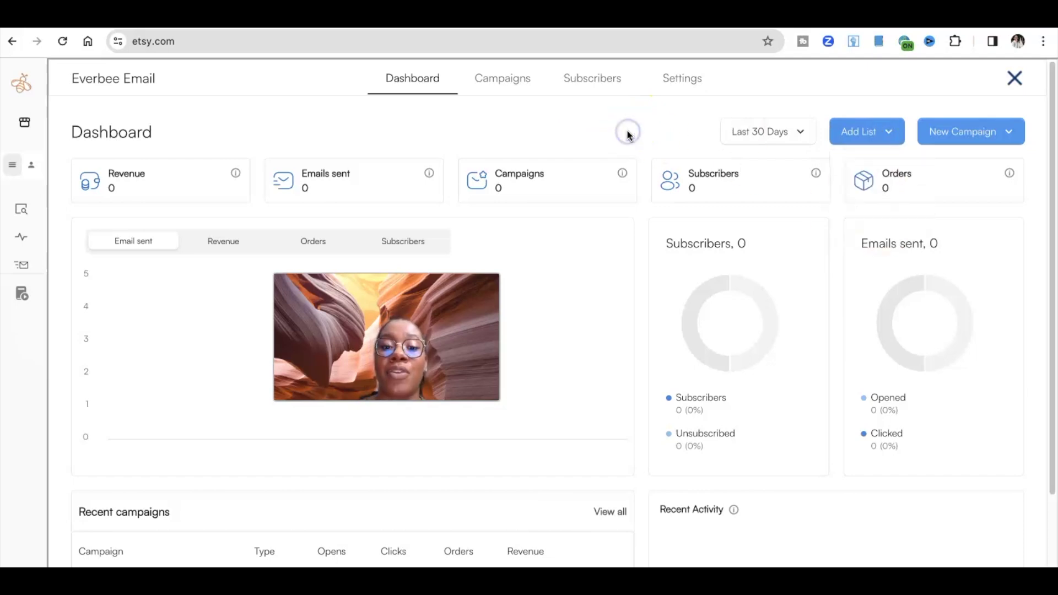
click(591, 83)
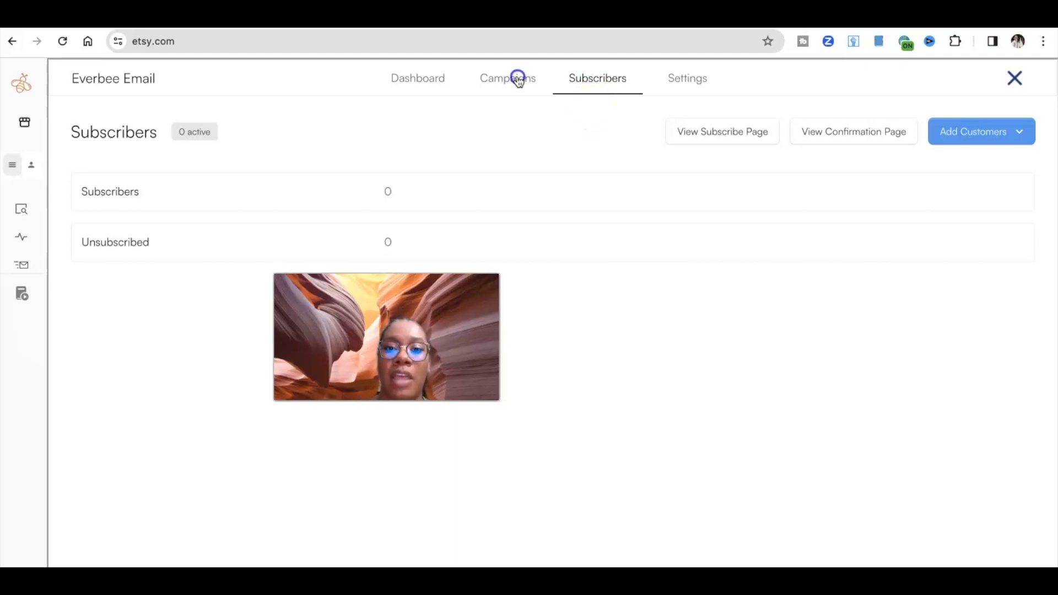
Step: Review the order campaigns and subscriber campaigns, and return to the email dashboard
click(507, 78)
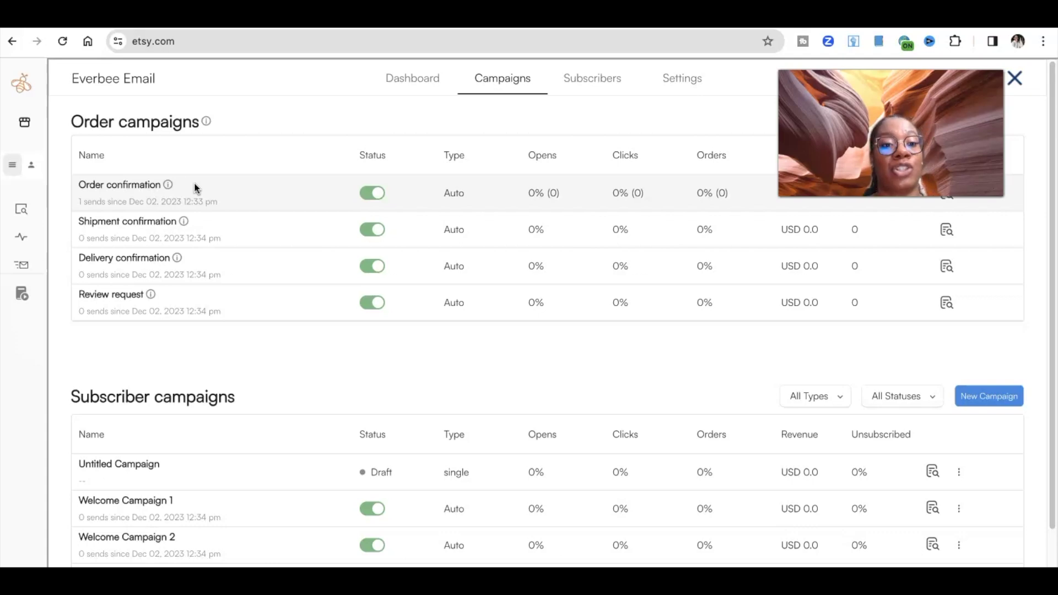
scroll(246, 145, down, 2)
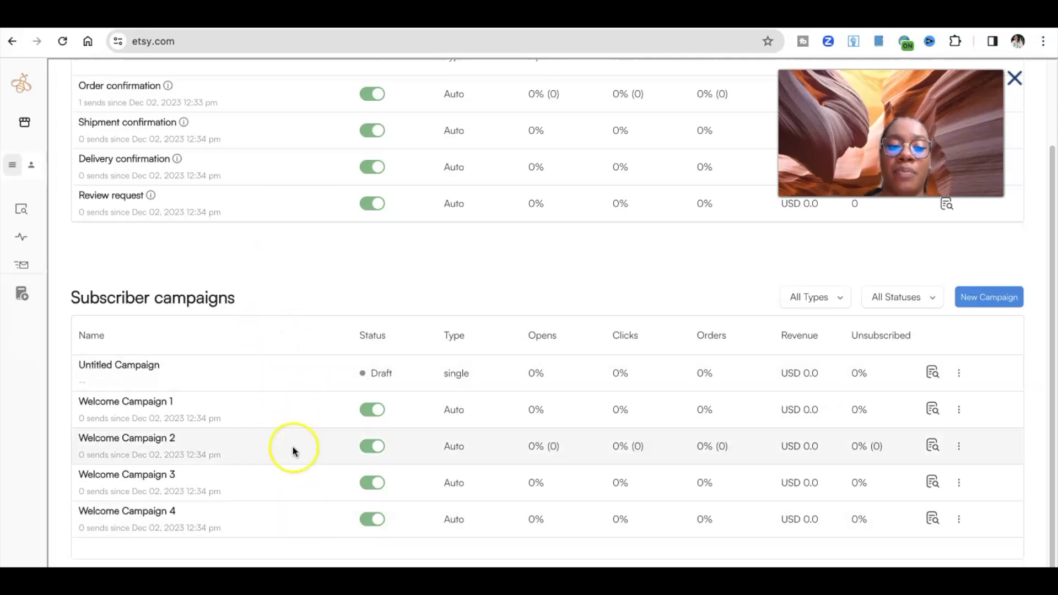
scroll(288, 396, up, 2)
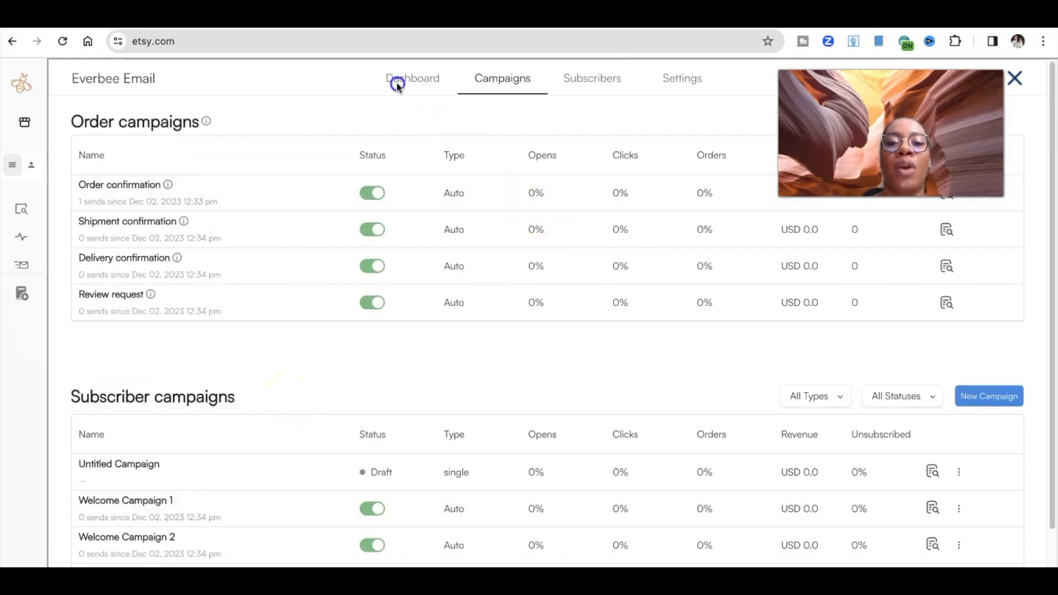
click(398, 85)
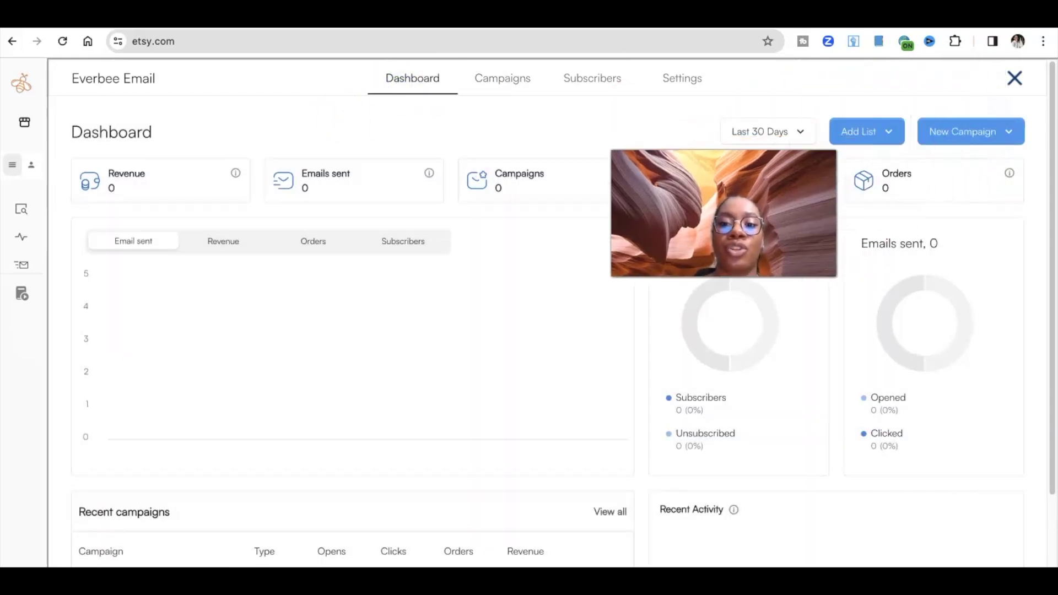